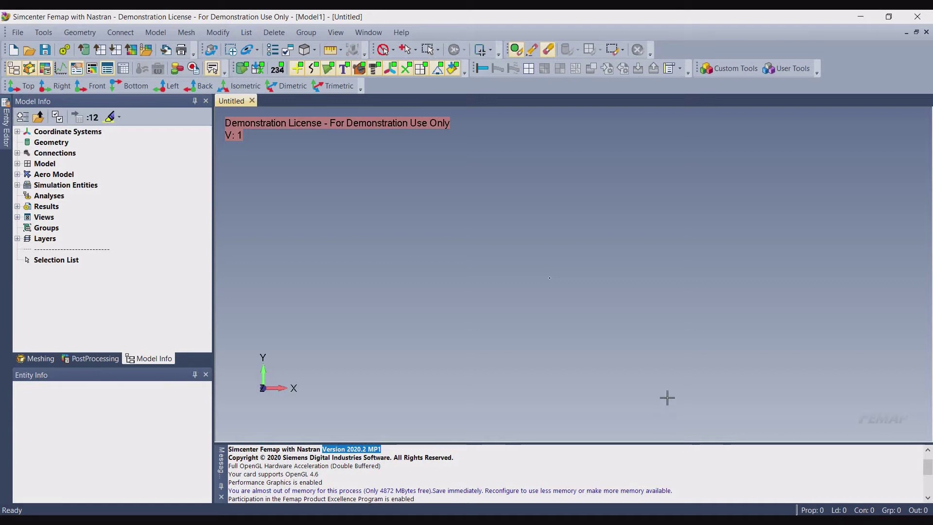
Launch the Simcenter Nastran 2020.1 Help Library from Femap's Help menu
{"action": "key", "text": "alt+h"}
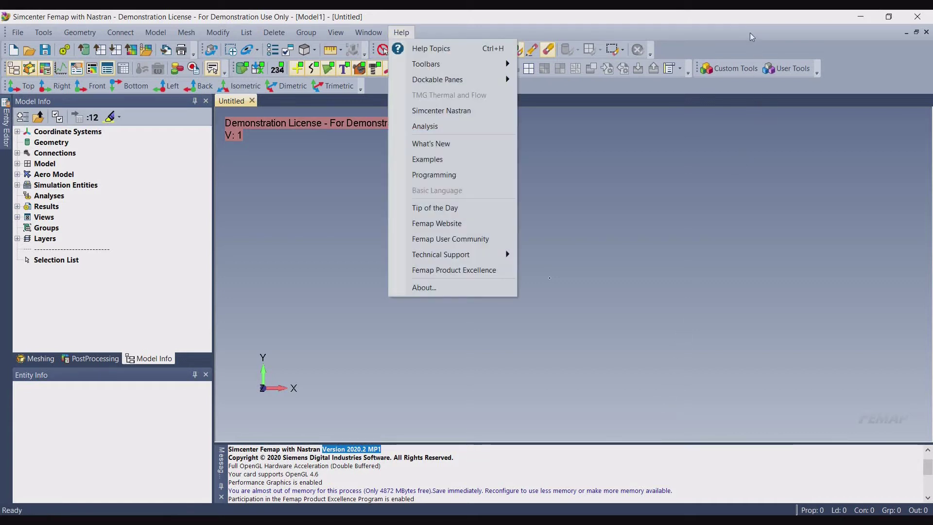
{"action": "key", "text": "Down"}
{"action": "key", "text": "Down"}
{"action": "key", "text": "Down"}
{"action": "key", "text": "Up"}
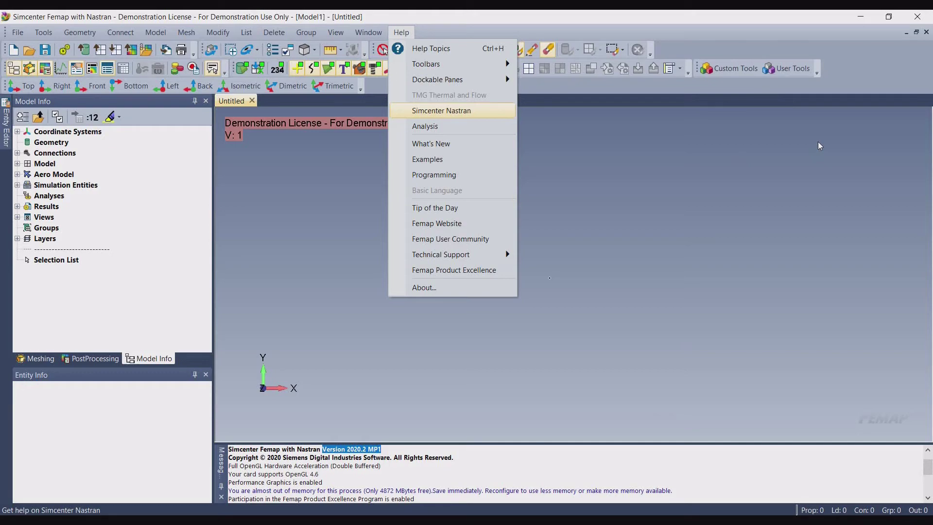
{"action": "key", "text": "Return"}
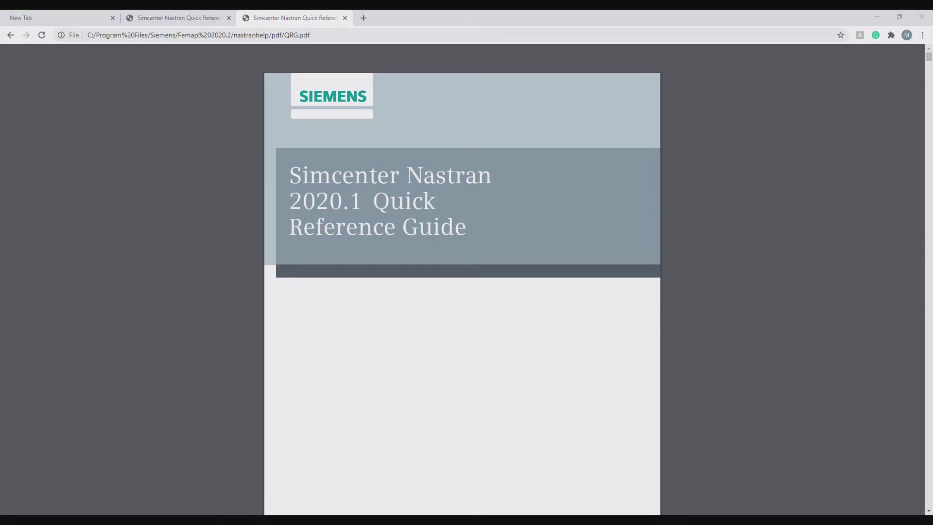
Open a new File Explorer window with Win+E
{"action": "key", "text": "super+e"}
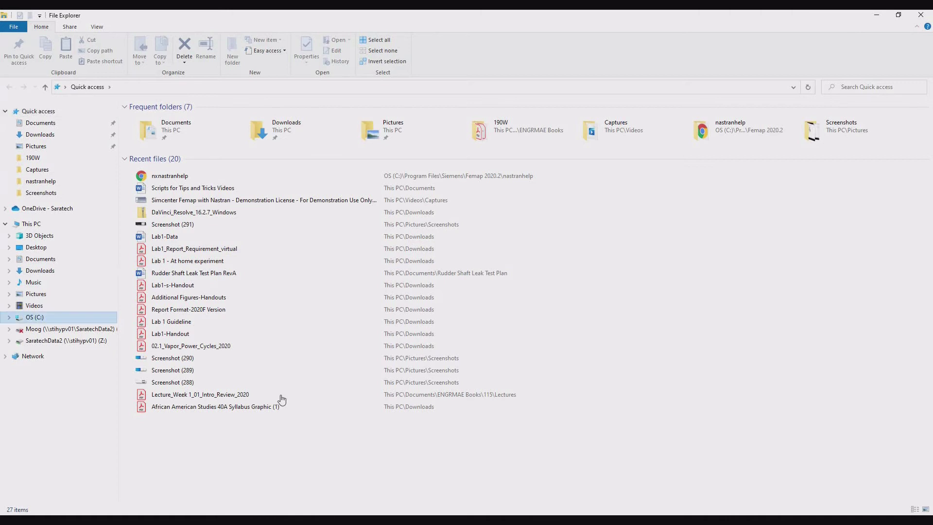
Go to Program Files\Siemens\Femap 2020.2\nastranhelp and select the nxnastranhelp page
{"action": "key", "text": "Up"}
{"action": "key", "text": "Up"}
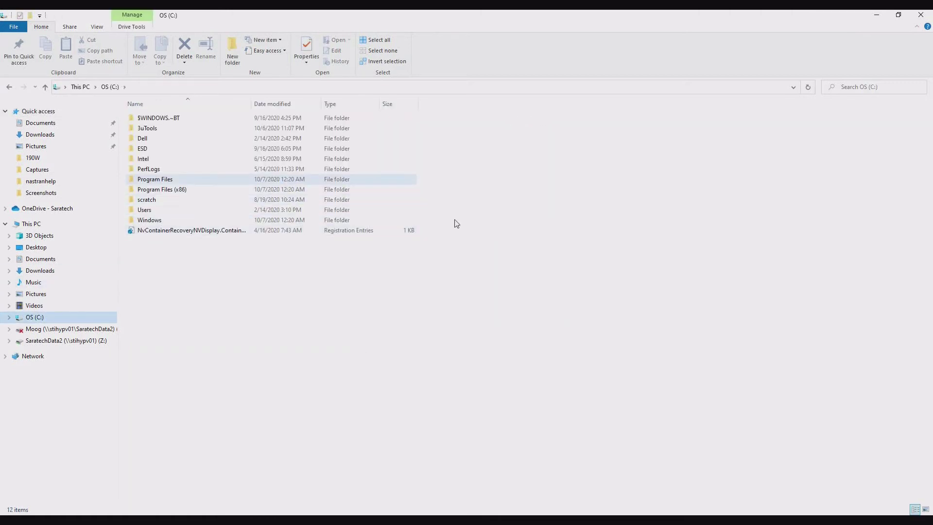
{"action": "key", "text": "Return"}
{"action": "key", "text": "Down"}
{"action": "key", "text": "Down"}
{"action": "key", "text": "Down"}
{"action": "key", "text": "Return"}
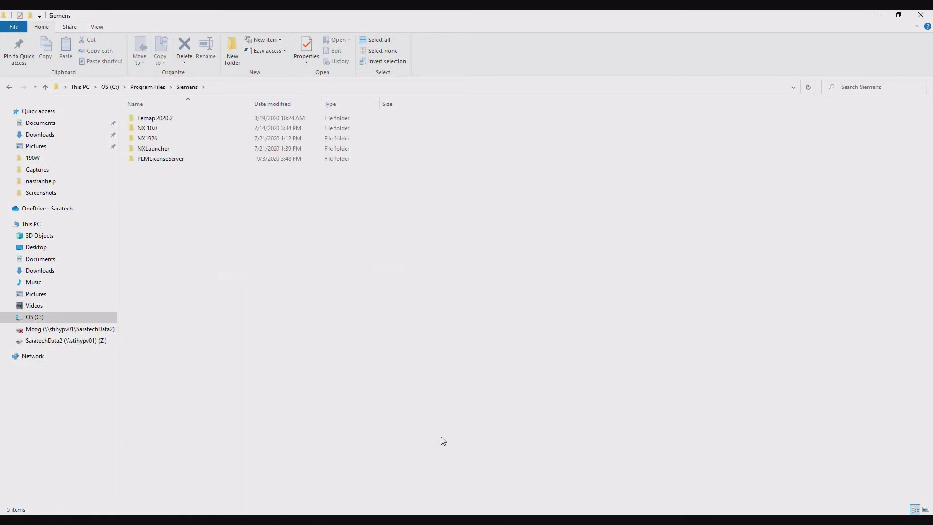
{"action": "key", "text": "Down"}
{"action": "key", "text": "Return"}
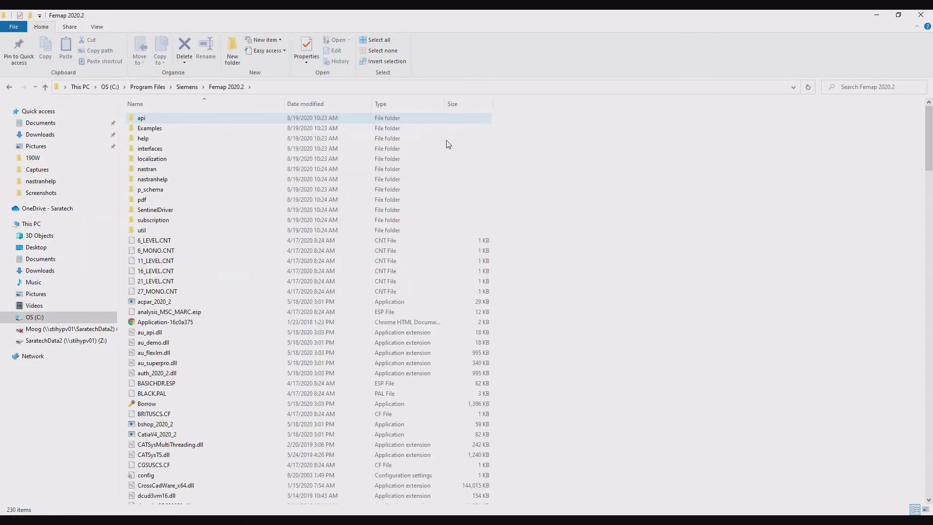
{"action": "key", "text": "Down"}
{"action": "key", "text": "Down"}
{"action": "key", "text": "Down"}
{"action": "key", "text": "Return"}
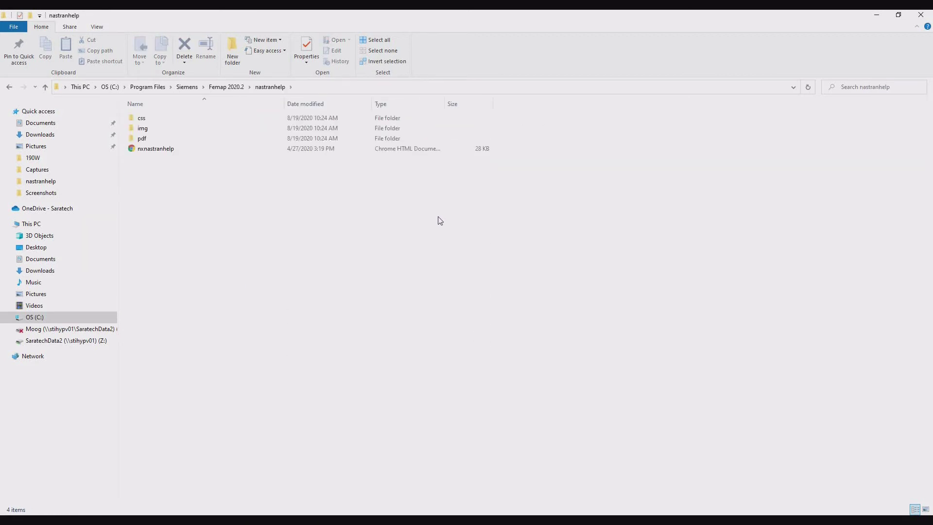
{"action": "key", "text": "Down"}
{"action": "key", "text": "Down"}
{"action": "key", "text": "Down"}
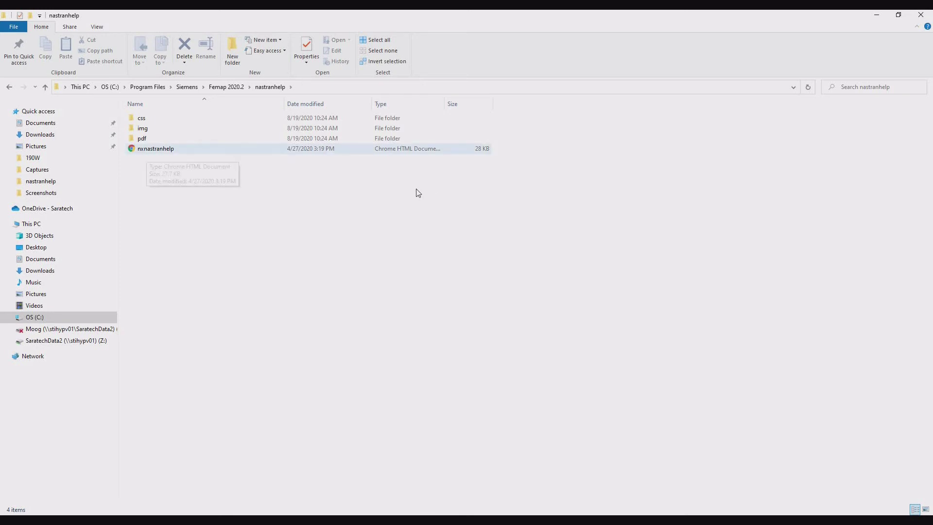
{"action": "key", "text": "space"}
Open nxnastranhelp.htm to show the local Simcenter Nastran 2020.1 Help Library in Chrome
{"action": "key", "text": "Return"}
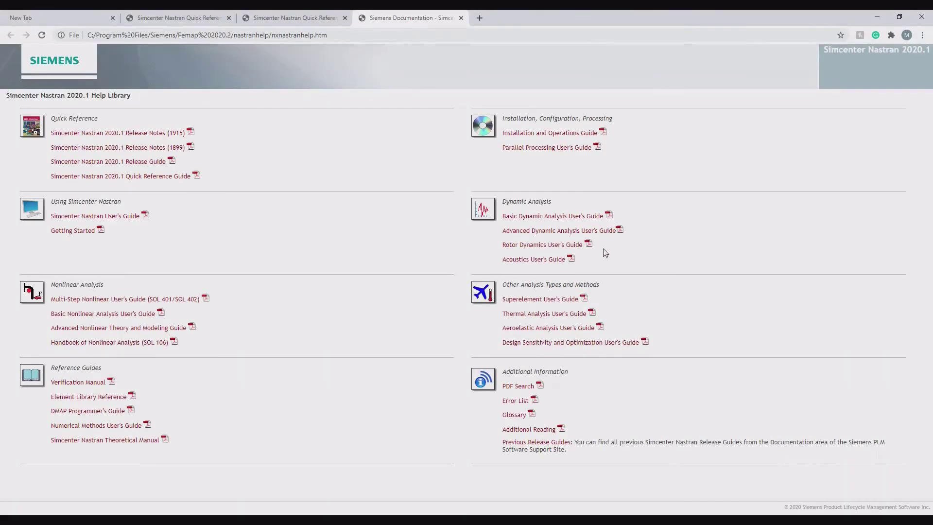